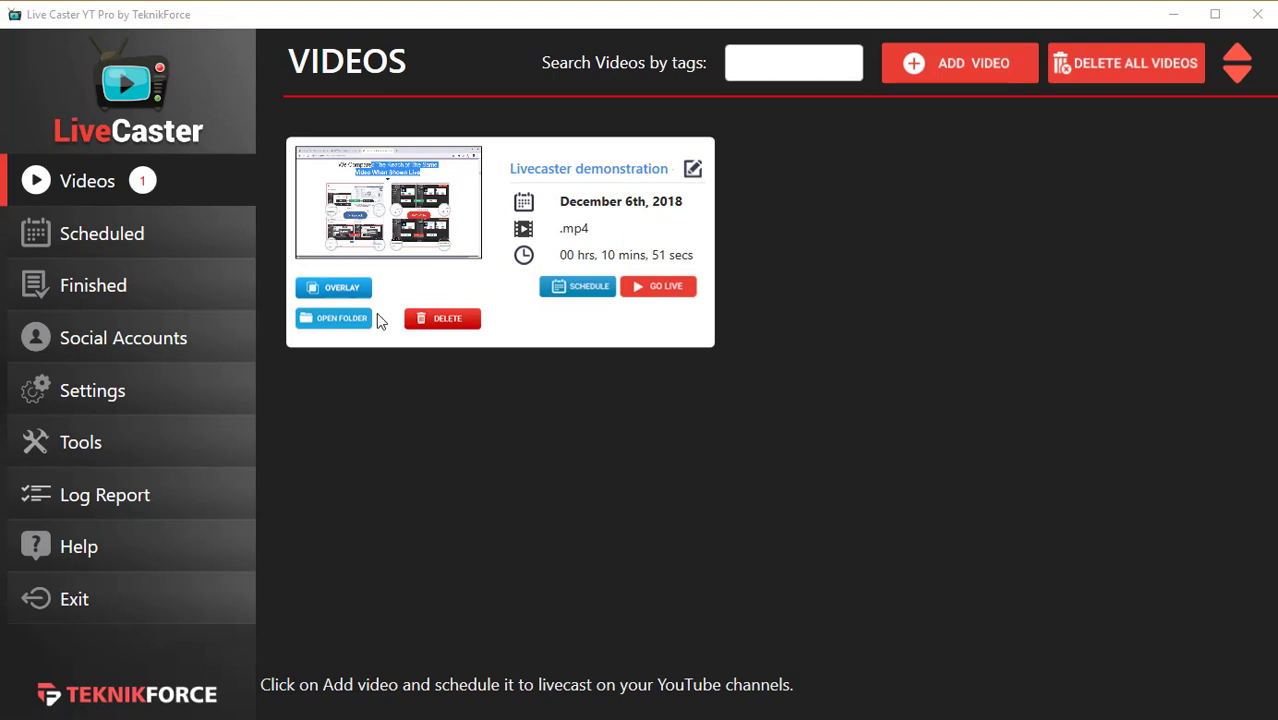
Step: Show LiveCaster's social accounts, then switch to VK in the browser and start a new stream from its videos page
{"action": "left_click", "coordinate": [128, 344]}
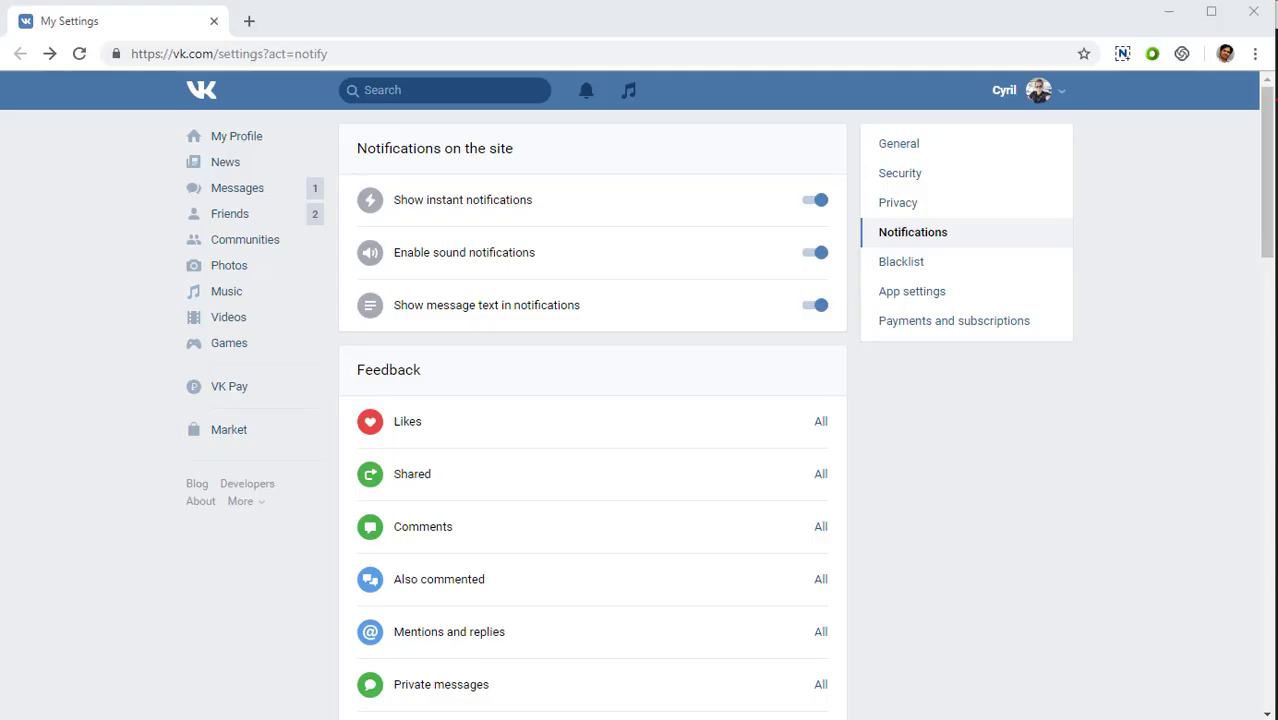
{"action": "left_click", "coordinate": [240, 317]}
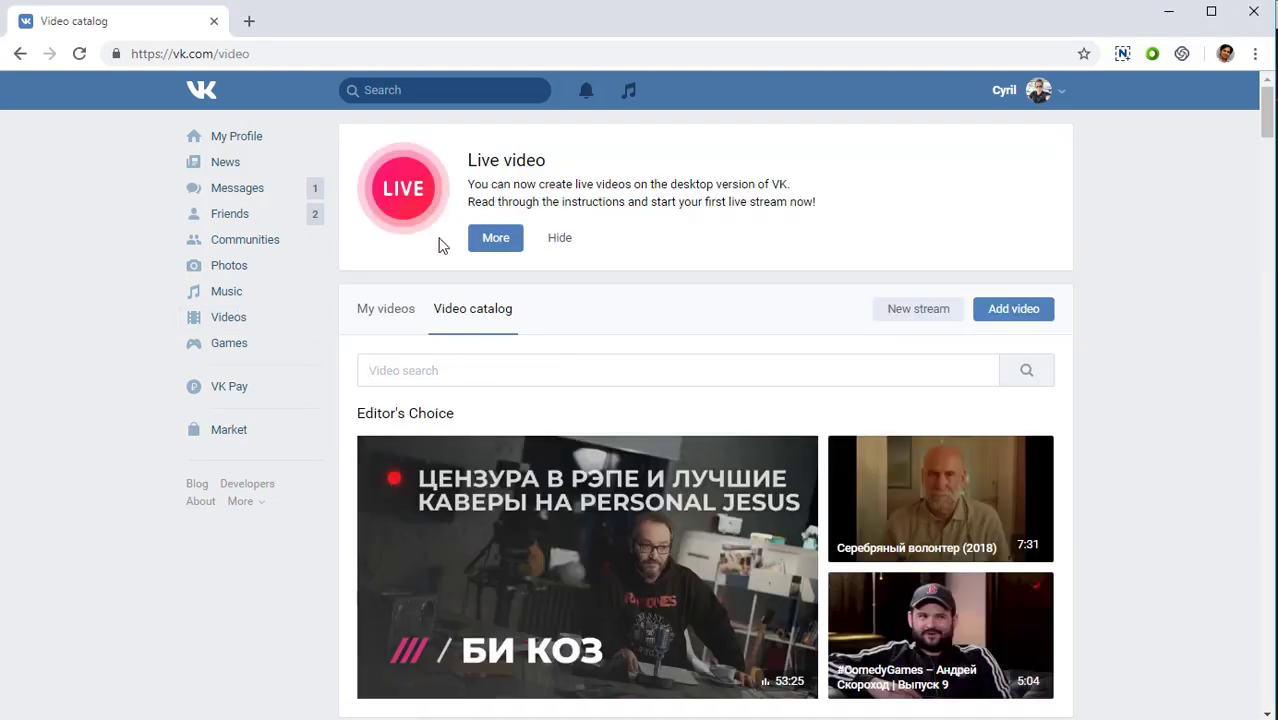
{"action": "left_click", "coordinate": [902, 314]}
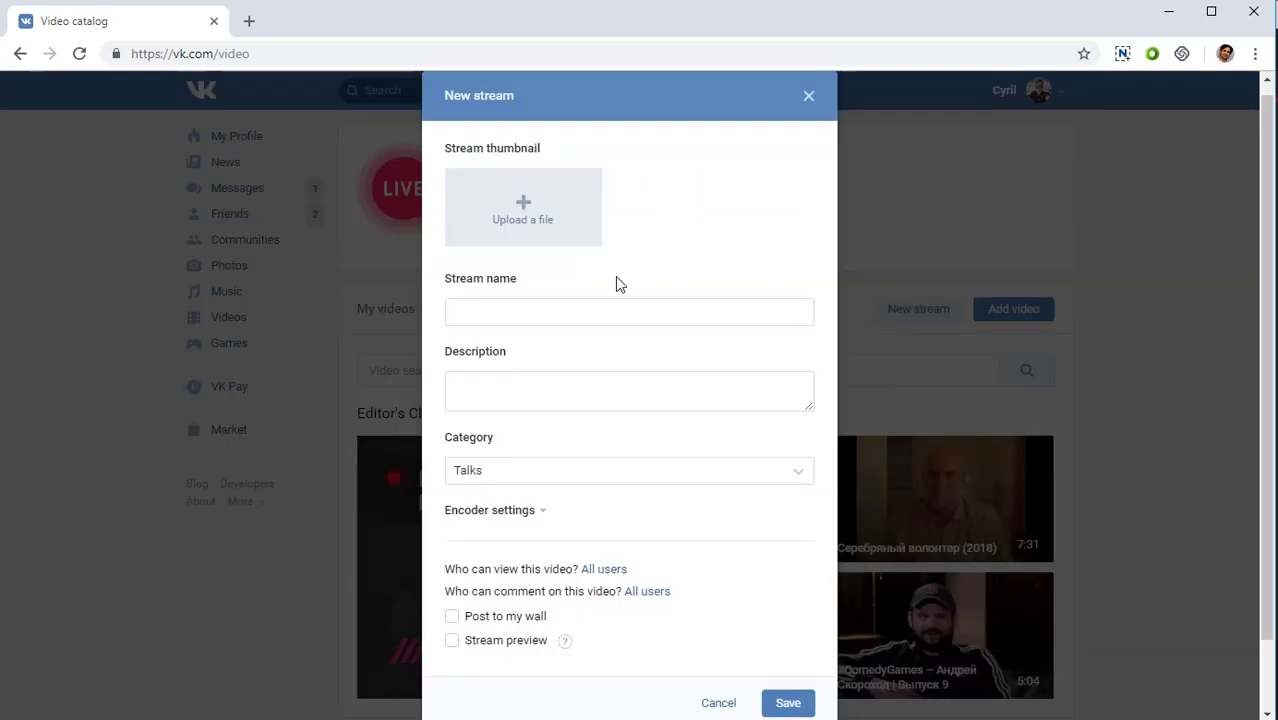
Step: Name the new VK stream "Test stream" and give it the description "test description"
{"action": "left_click", "coordinate": [610, 312]}
{"action": "type", "text": "Test strem"}
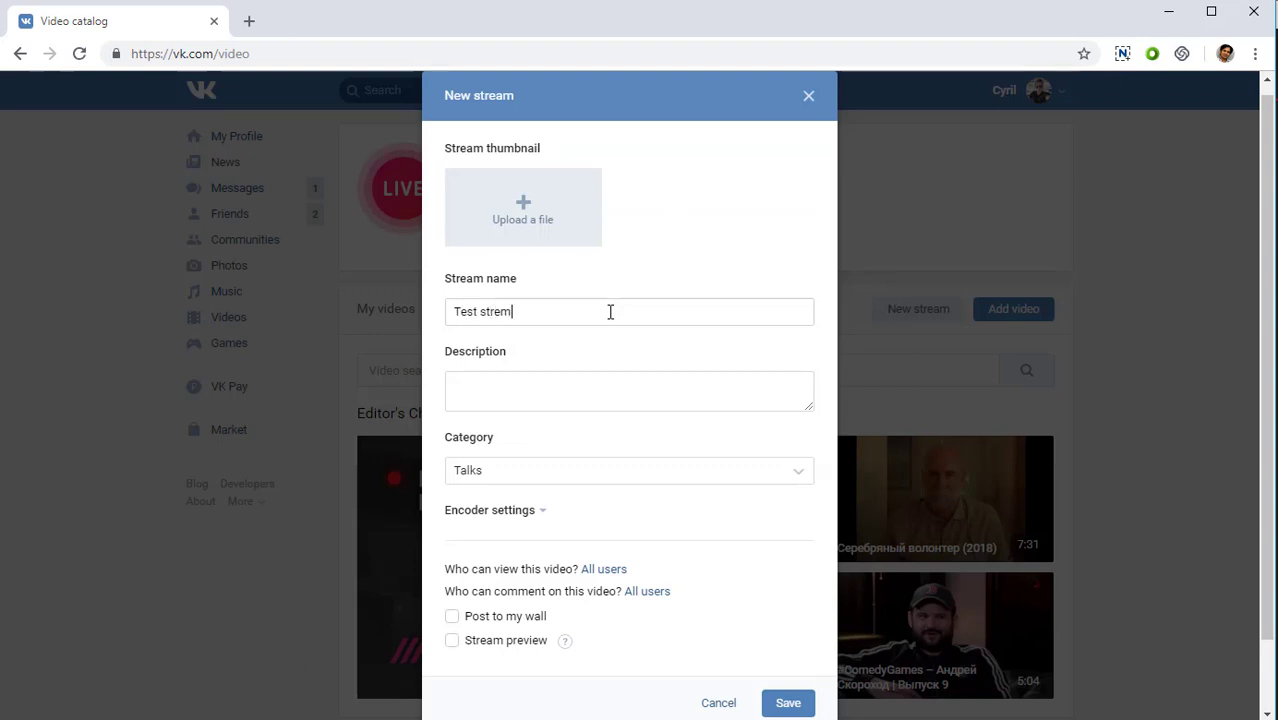
{"action": "key", "text": "BackSpace"}
{"action": "type", "text": "am"}
{"action": "key", "text": "Tab"}
{"action": "type", "text": "test descri"}
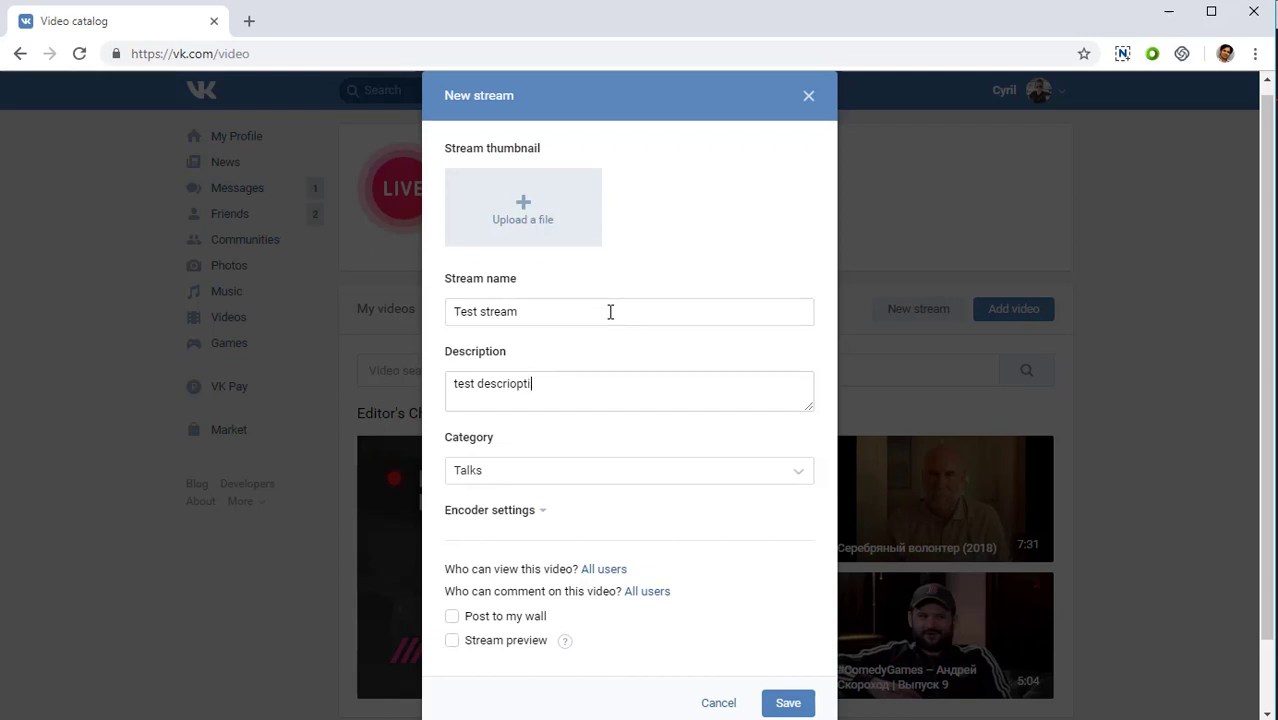
{"action": "type", "text": "ption"}
Step: Keep the stream's category as Talks and save the new stream
{"action": "scroll", "coordinate": [569, 336], "scroll_direction": "down", "scroll_amount": 2}
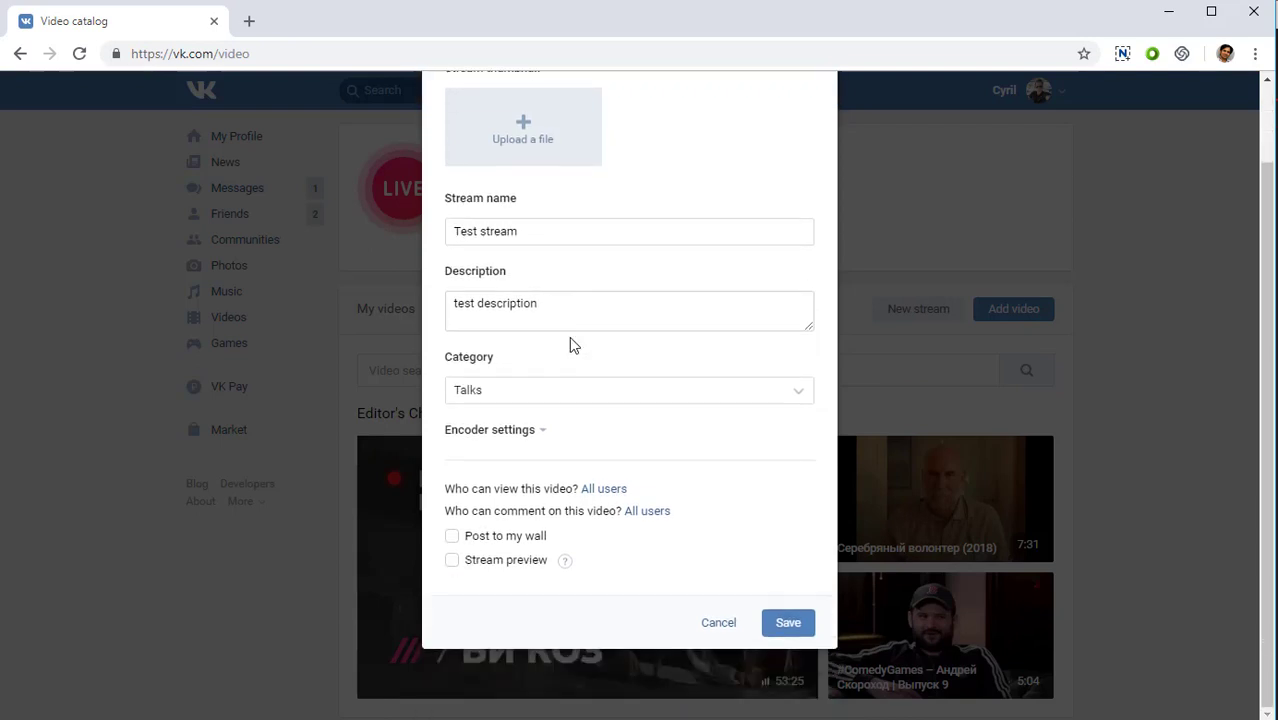
{"action": "left_click", "coordinate": [573, 397]}
{"action": "left_click", "coordinate": [573, 399]}
{"action": "left_click", "coordinate": [790, 630]}
Step: Open the saved stream's video settings for editing and copy the URL from its live stream settings
{"action": "scroll", "coordinate": [620, 435], "scroll_direction": "down", "scroll_amount": 2}
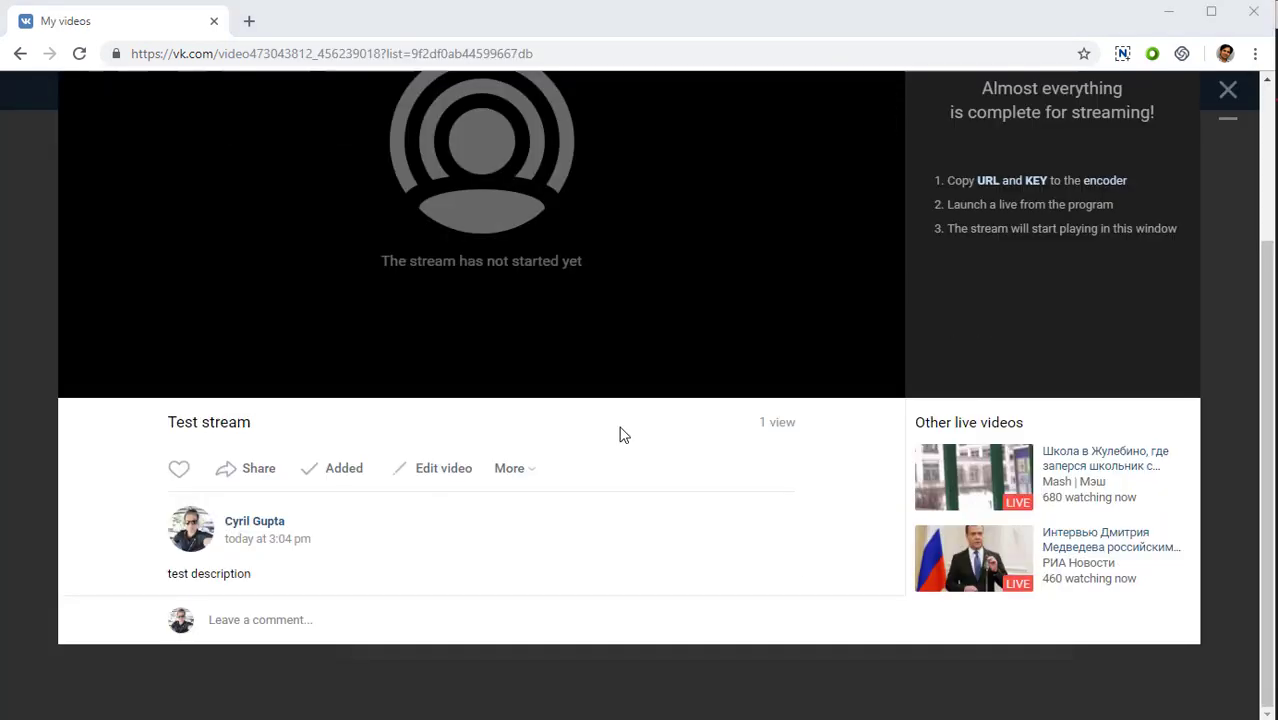
{"action": "scroll", "coordinate": [620, 435], "scroll_direction": "up", "scroll_amount": 1}
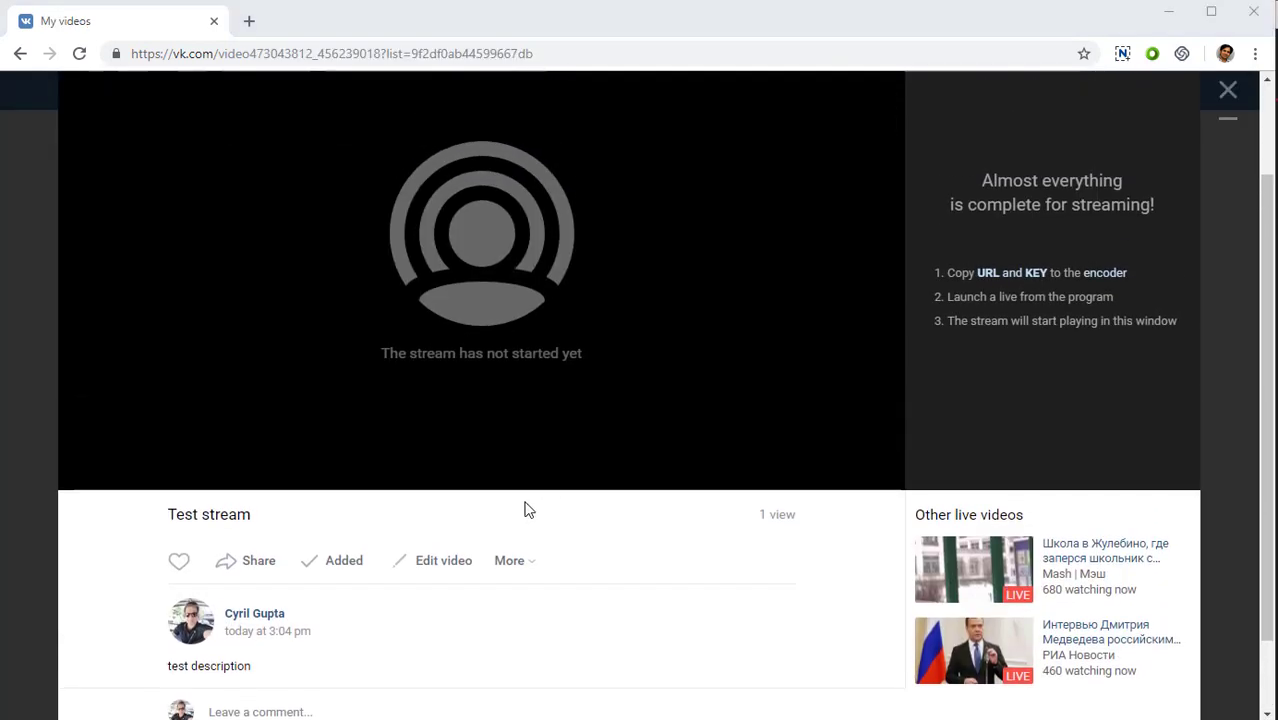
{"action": "left_click", "coordinate": [452, 572]}
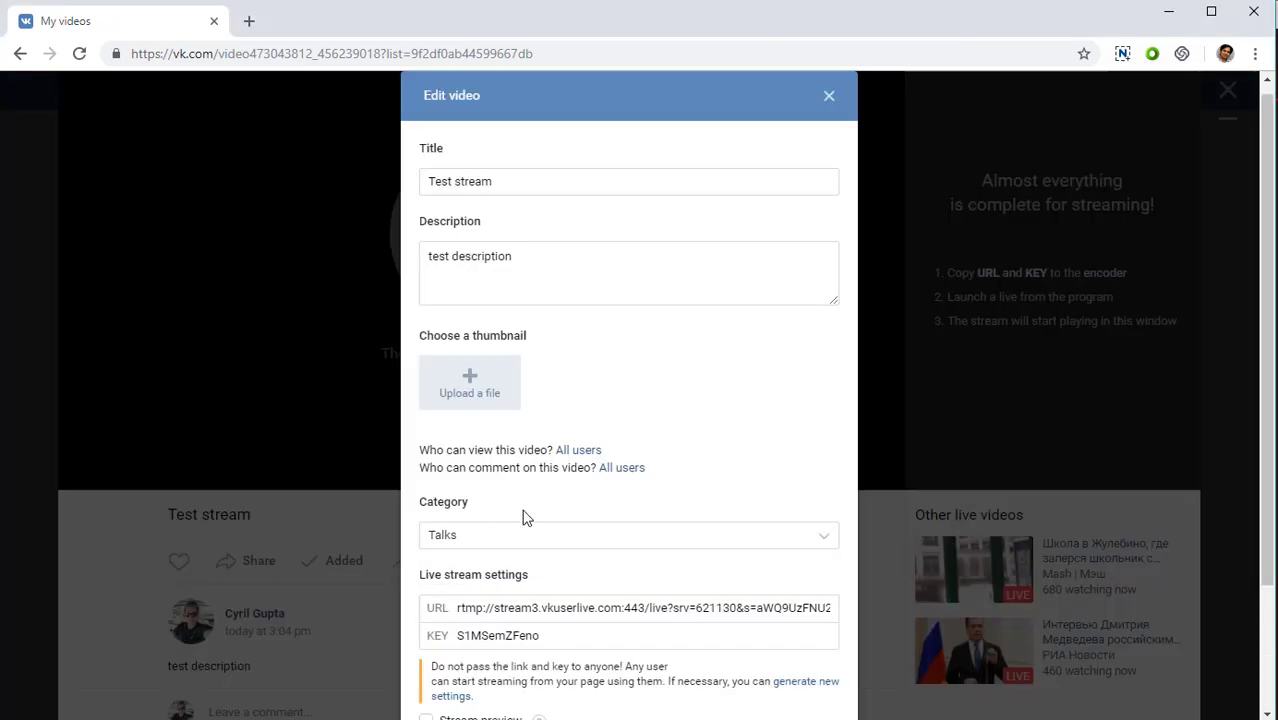
{"action": "scroll", "coordinate": [628, 485], "scroll_direction": "down", "scroll_amount": 2}
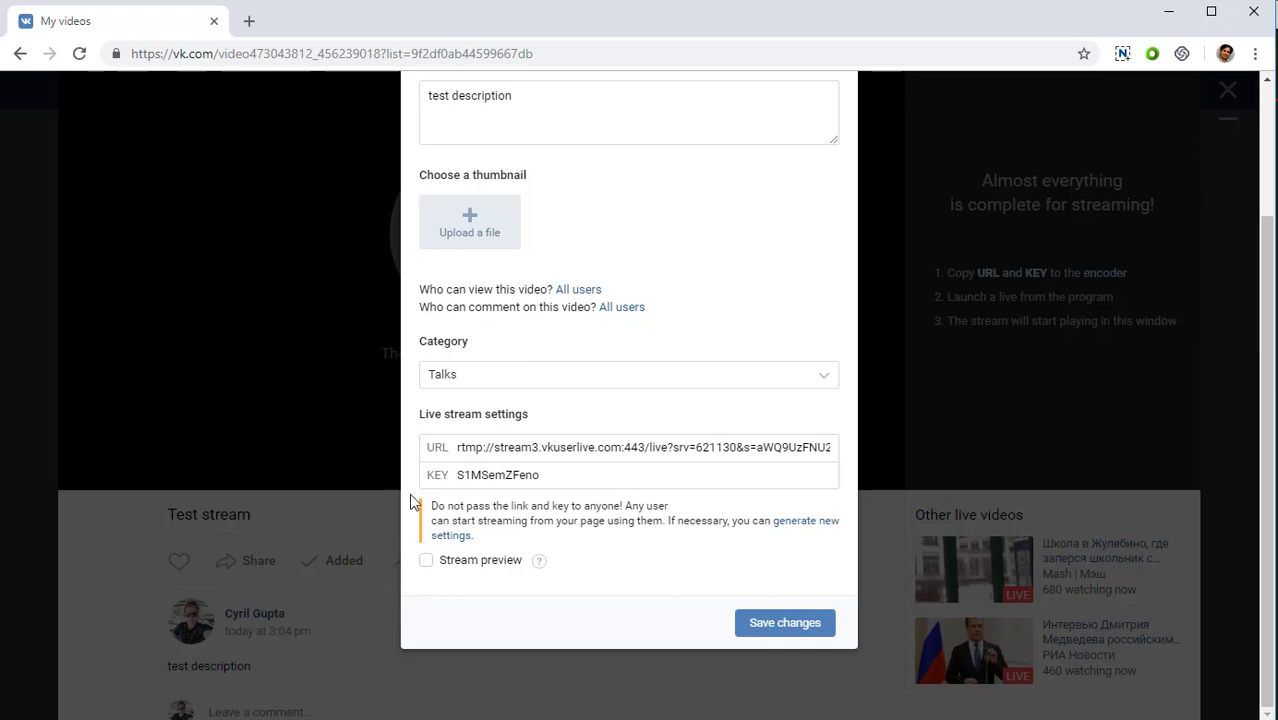
{"action": "left_click", "coordinate": [690, 440]}
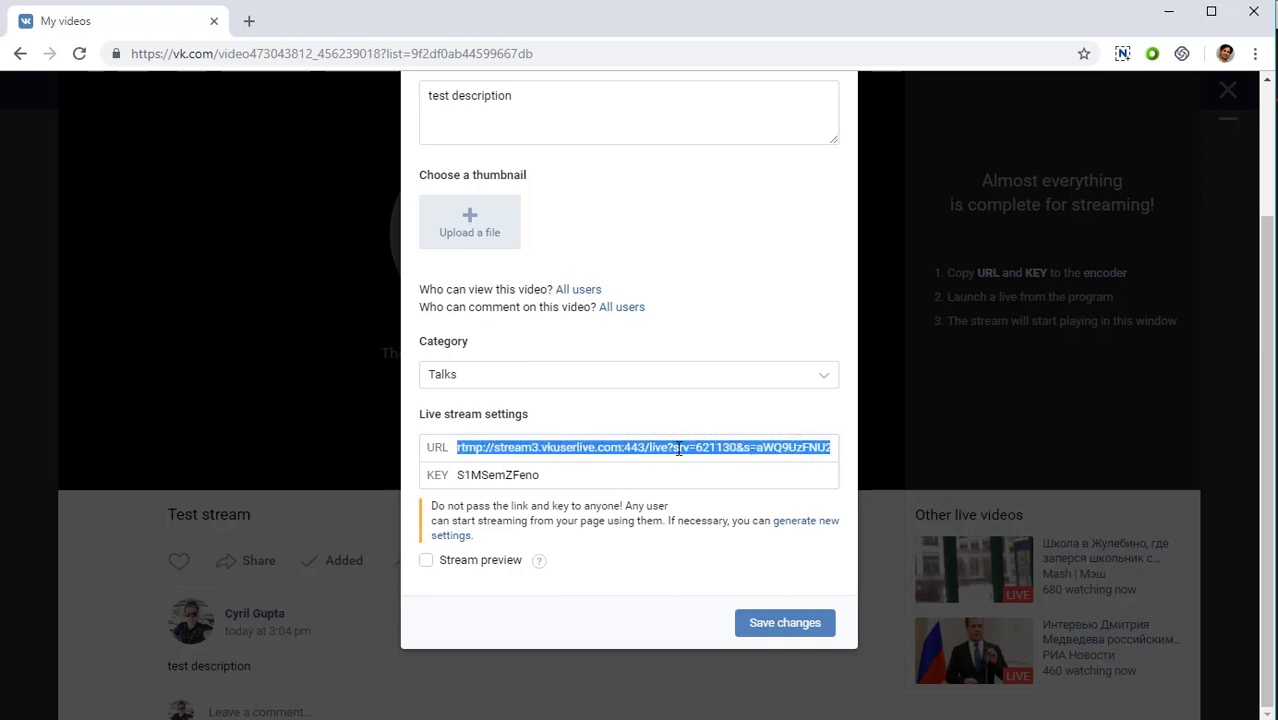
{"action": "double_click", "coordinate": [530, 448]}
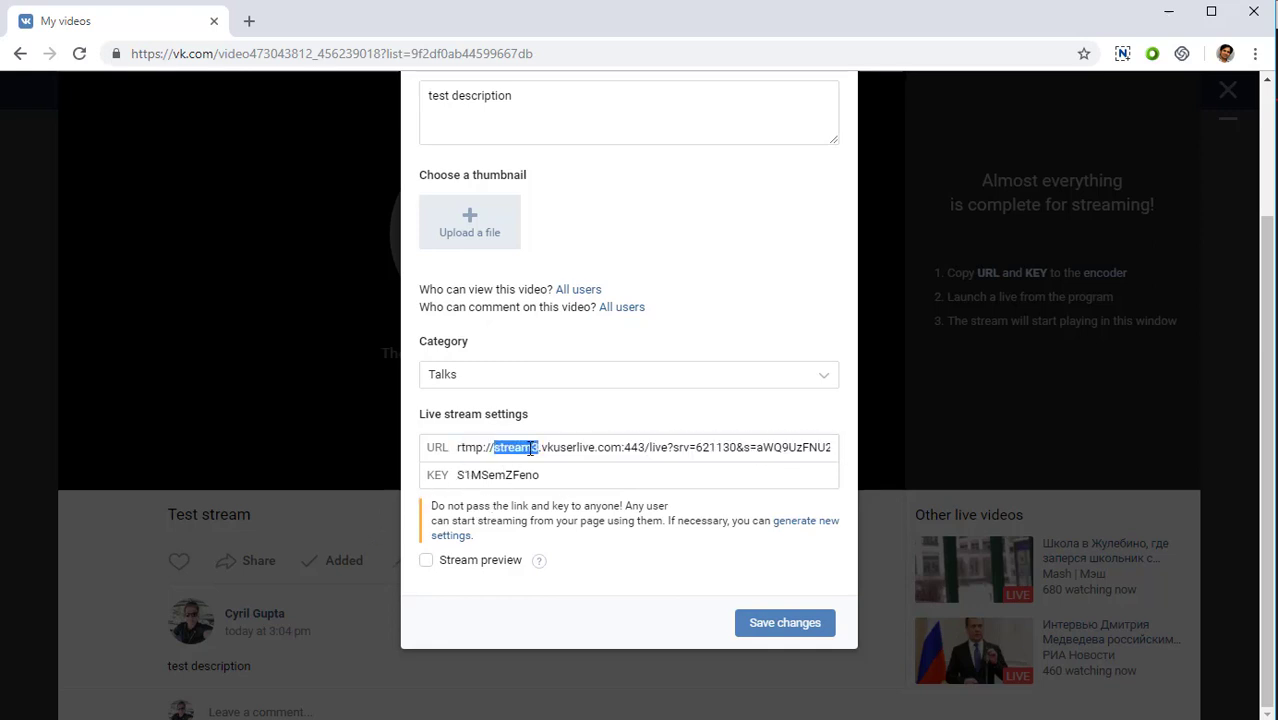
{"action": "left_click", "coordinate": [530, 448]}
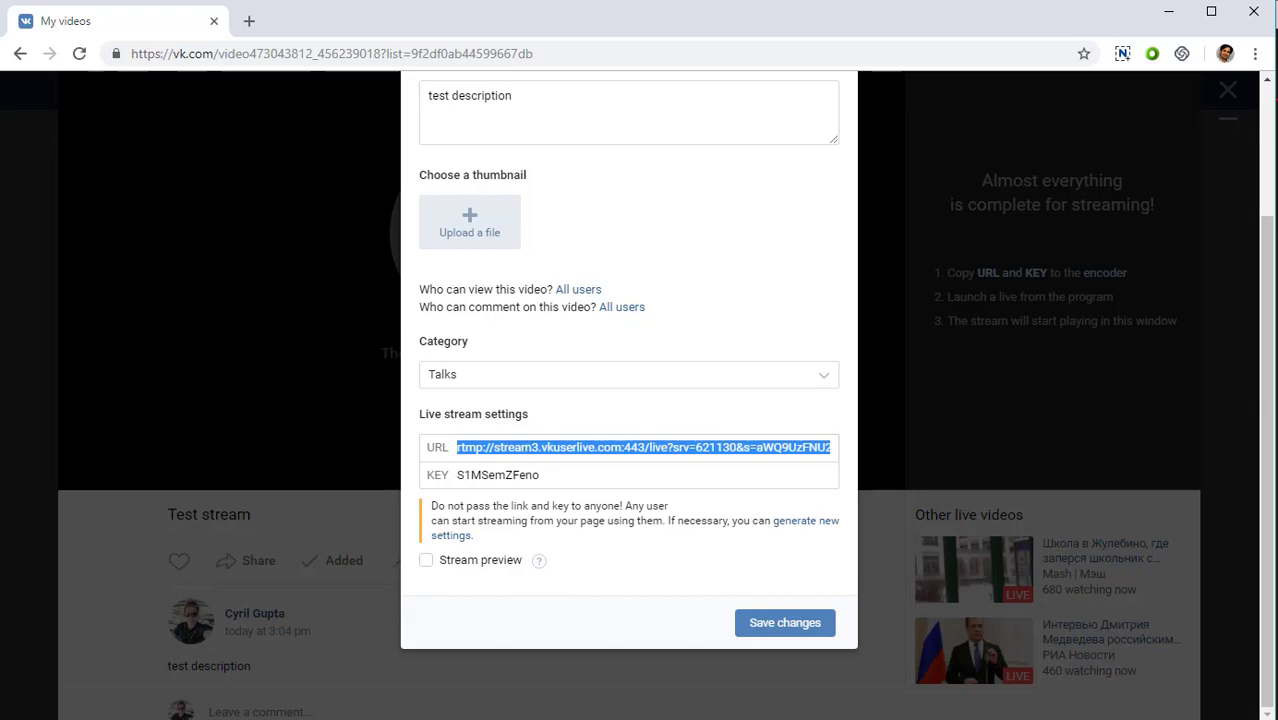
Step: Switch to LiveCaster, start a new RTMP streaming source named "Vk.com", and paste the copied address as its stream URL
{"action": "key", "text": "alt+Tab"}
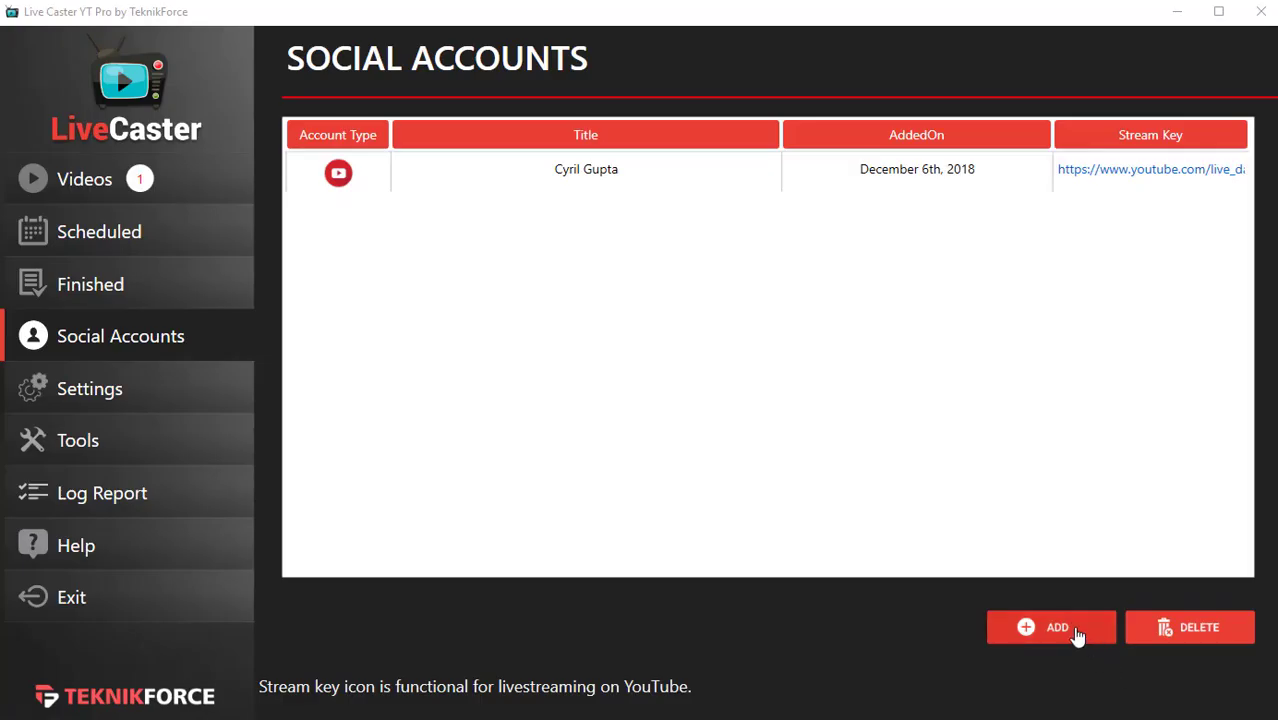
{"action": "left_click", "coordinate": [1073, 628]}
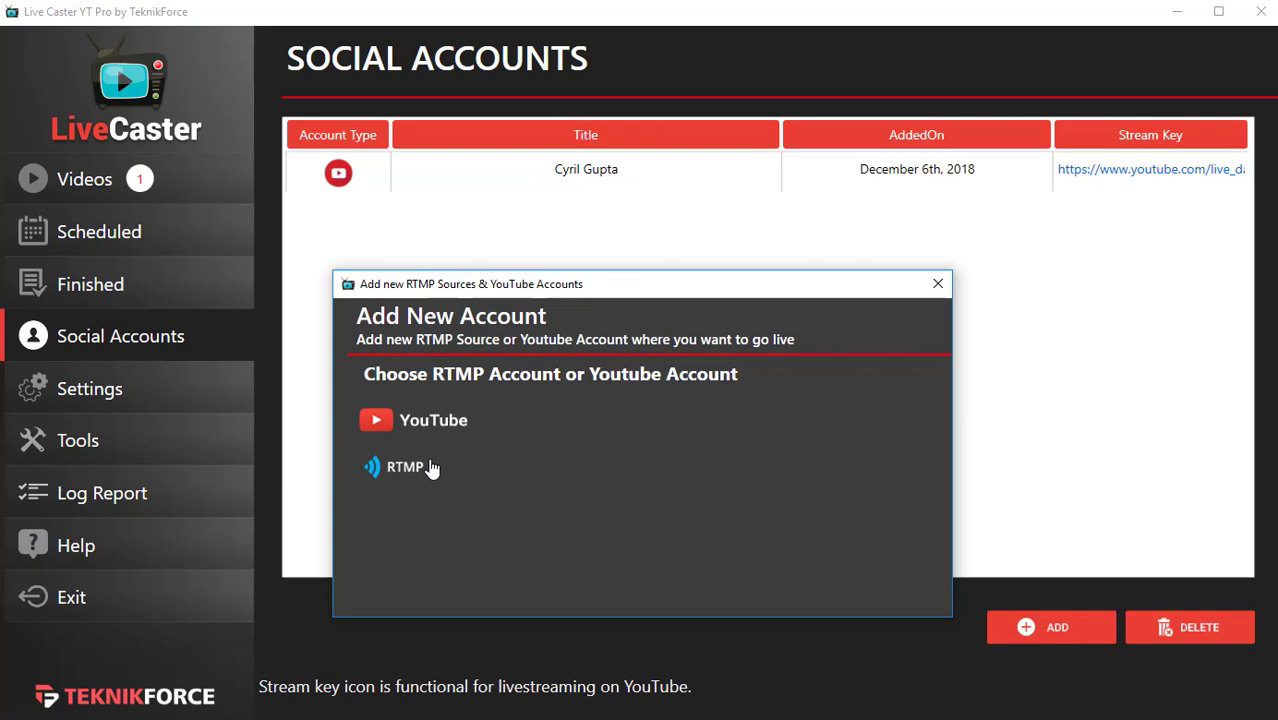
{"action": "left_click", "coordinate": [380, 467]}
{"action": "left_click", "coordinate": [494, 366]}
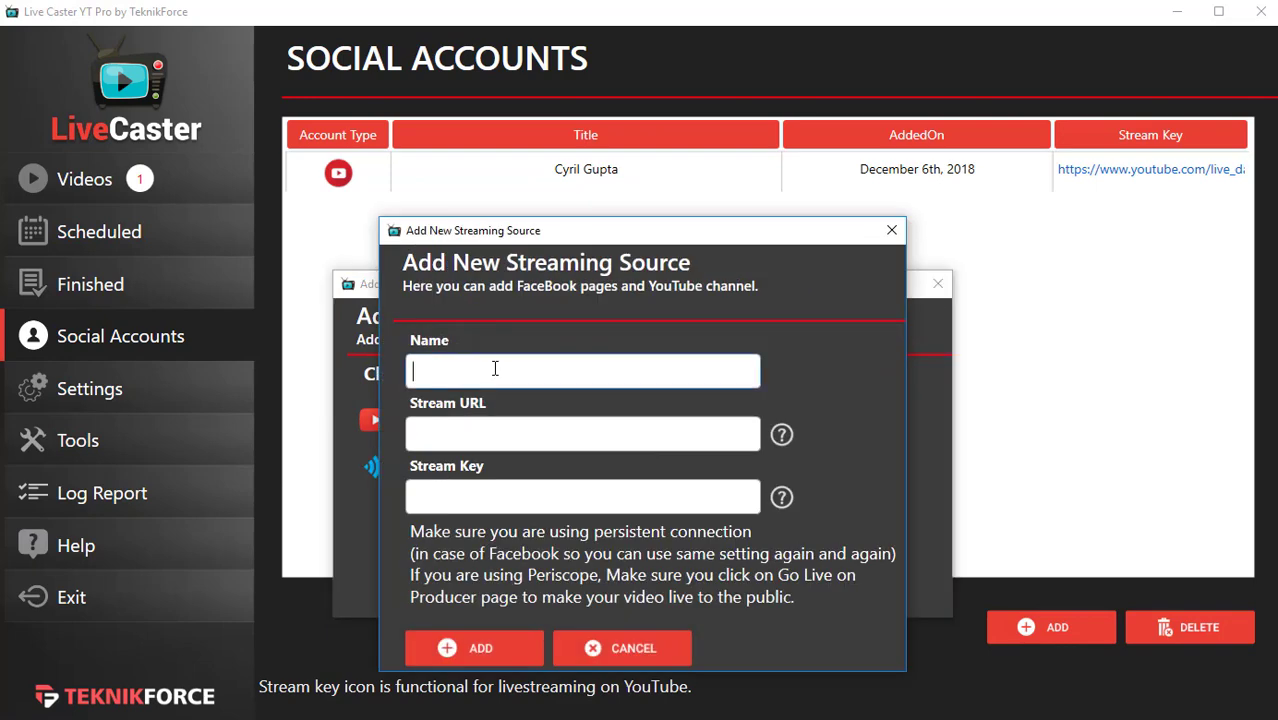
{"action": "type", "text": "Vk.com"}
{"action": "left_click", "coordinate": [495, 434]}
{"action": "key", "text": "ctrl+v"}
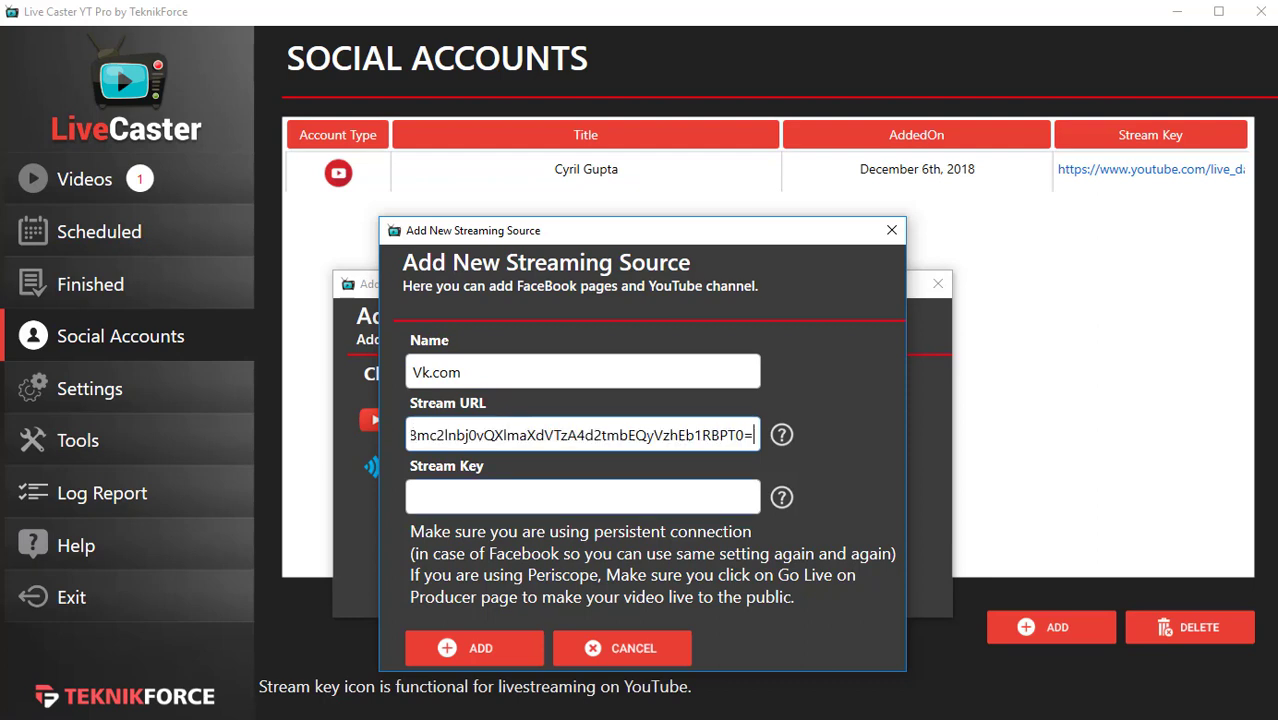
Step: Copy the stream key from VK's live stream settings into the Stream Key of the LiveCaster source and add the source
{"action": "key", "text": "alt+Tab"}
{"action": "left_click", "coordinate": [491, 472]}
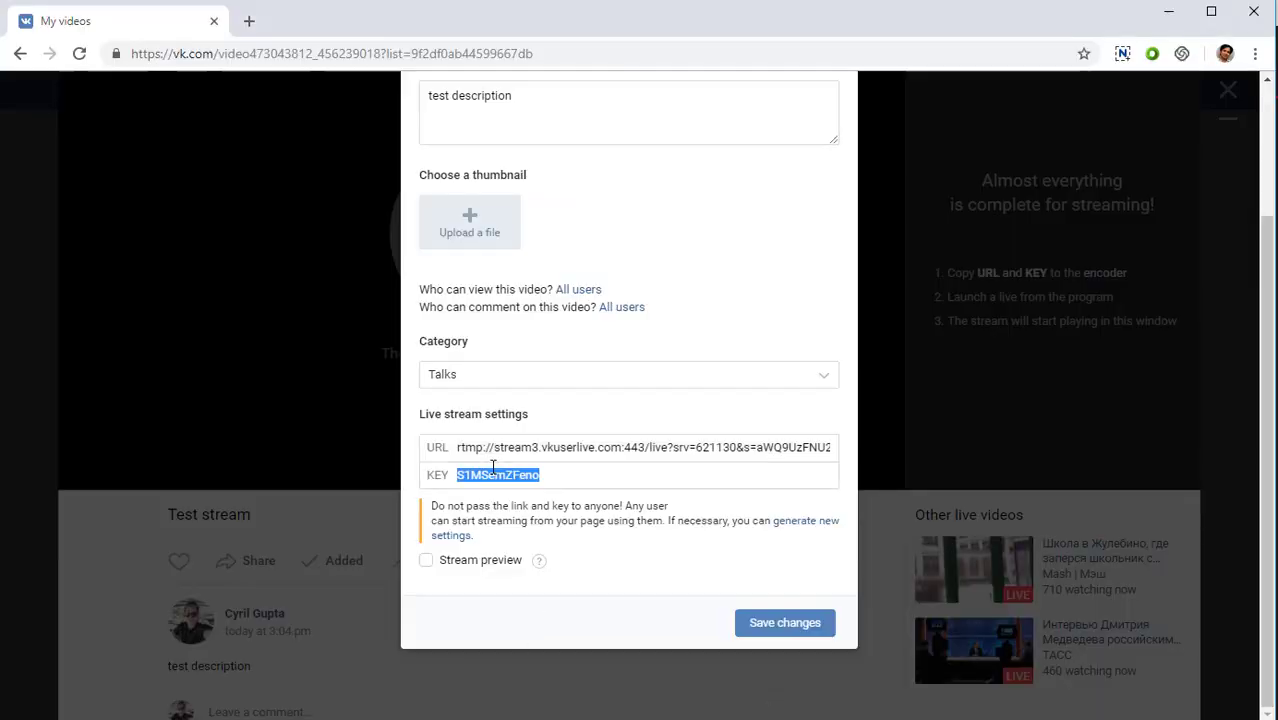
{"action": "key", "text": "ctrl+c"}
{"action": "key", "text": "alt+Tab"}
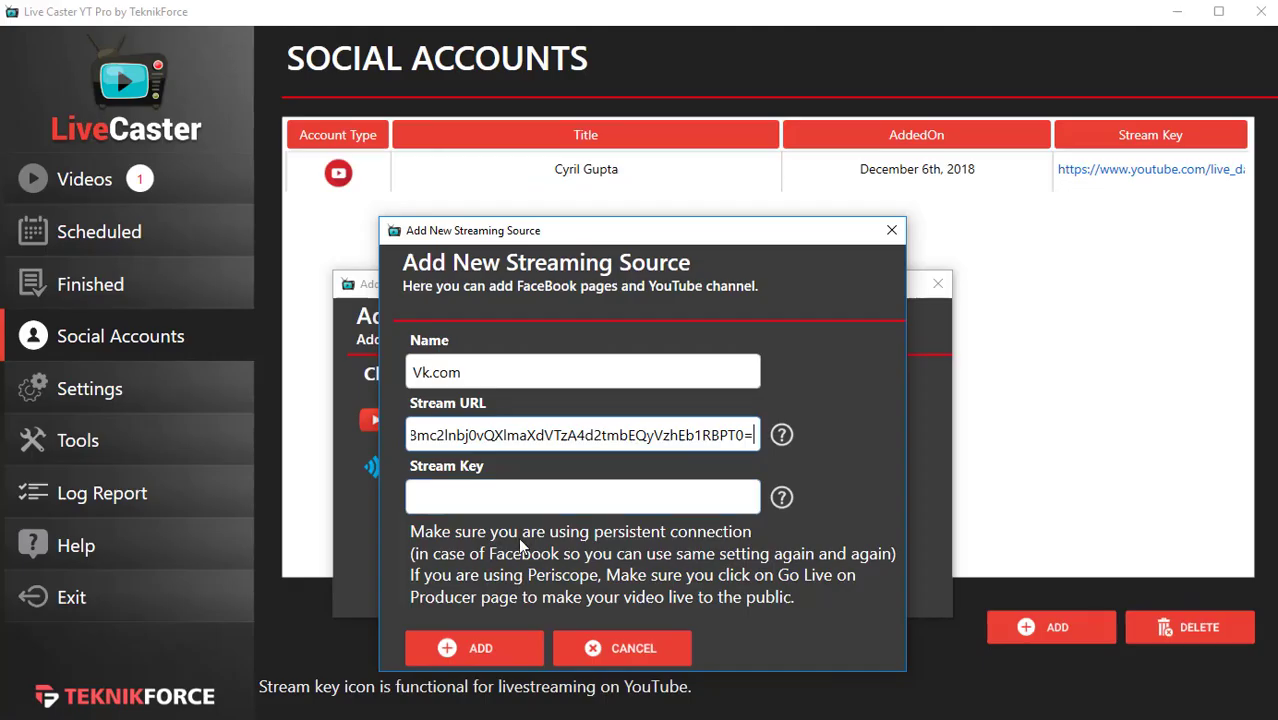
{"action": "left_click", "coordinate": [523, 497]}
{"action": "key", "text": "ctrl+v"}
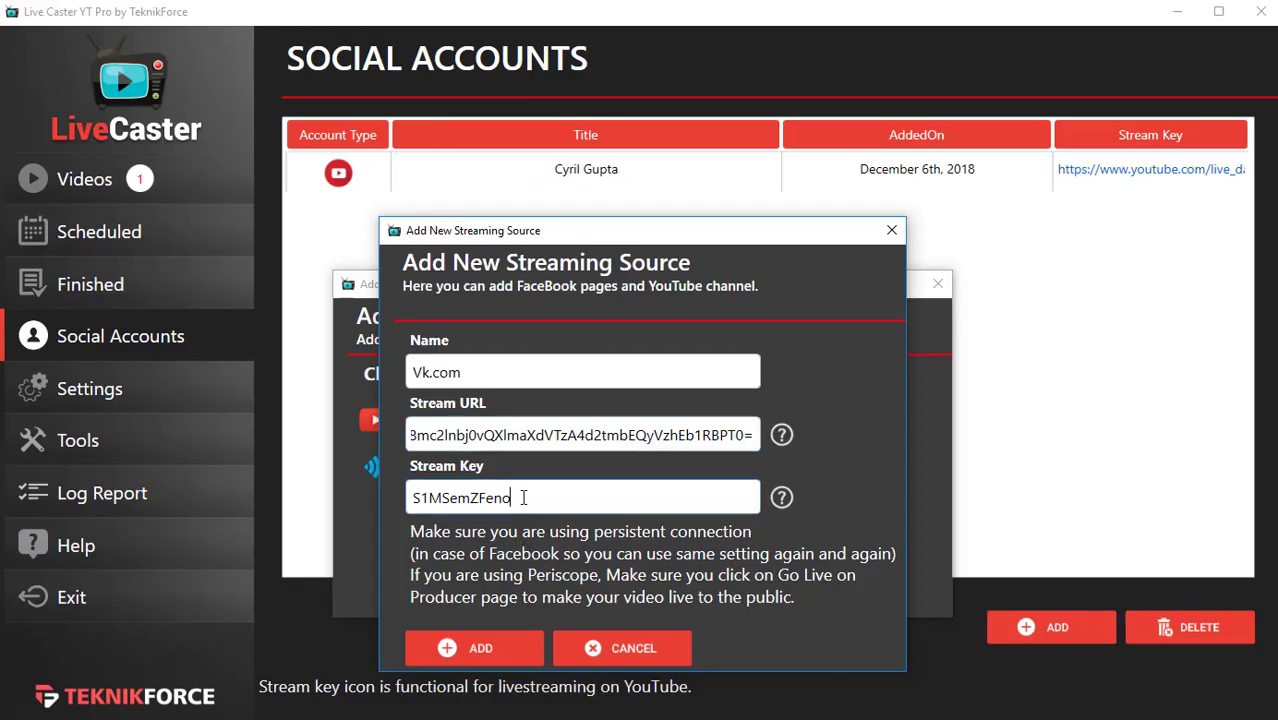
{"action": "left_click", "coordinate": [472, 650]}
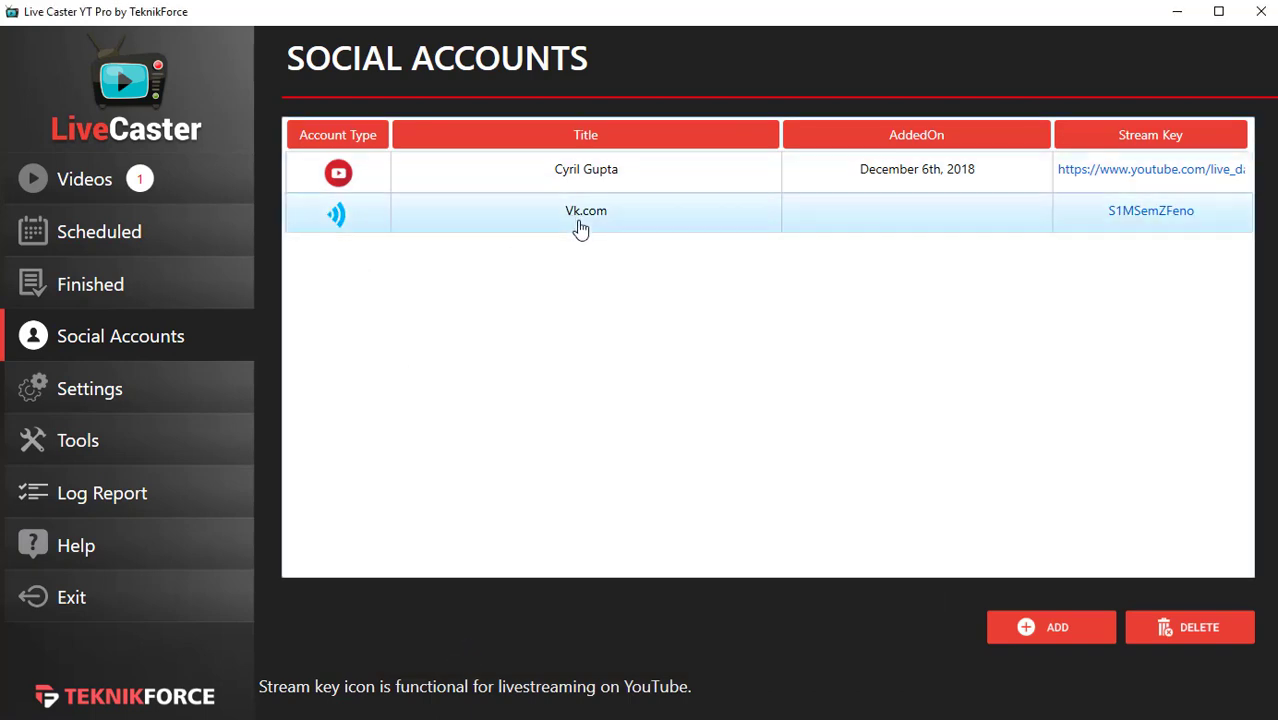
Step: Go live with the Livecaster demonstration video, using the RTMP Streaming account type and the Vk.com channel
{"action": "left_click", "coordinate": [537, 220]}
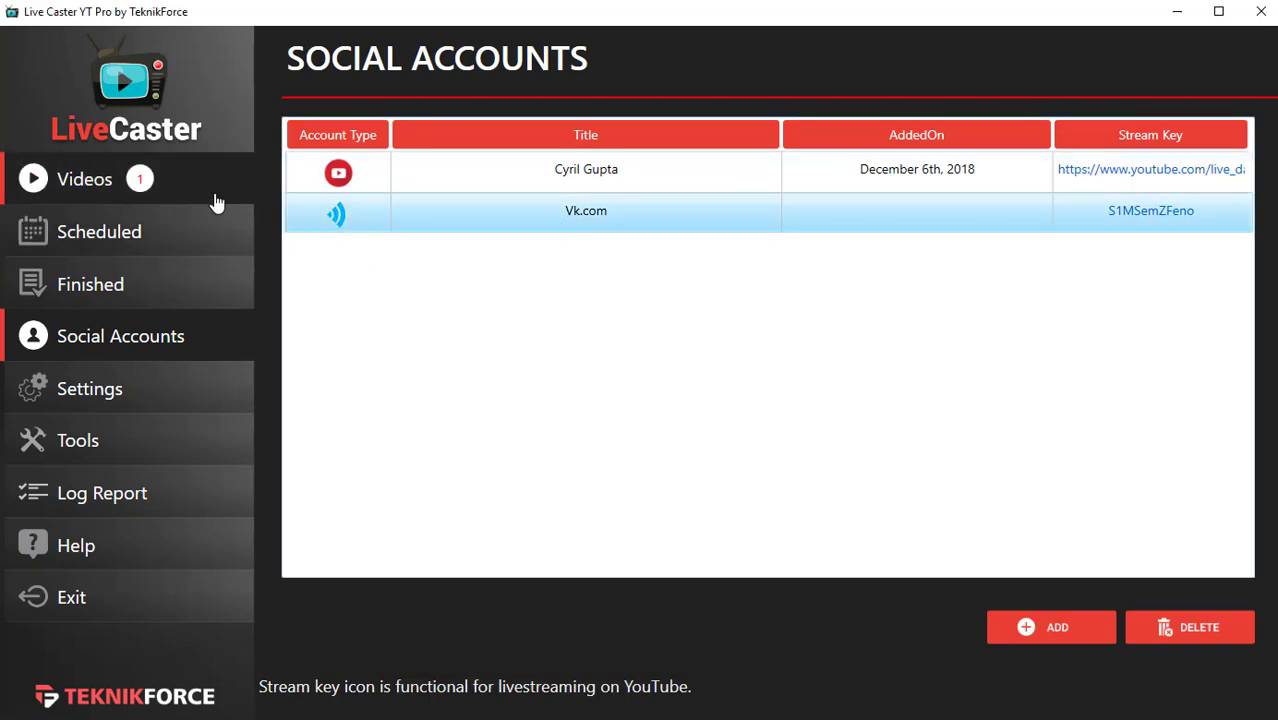
{"action": "left_click", "coordinate": [215, 200]}
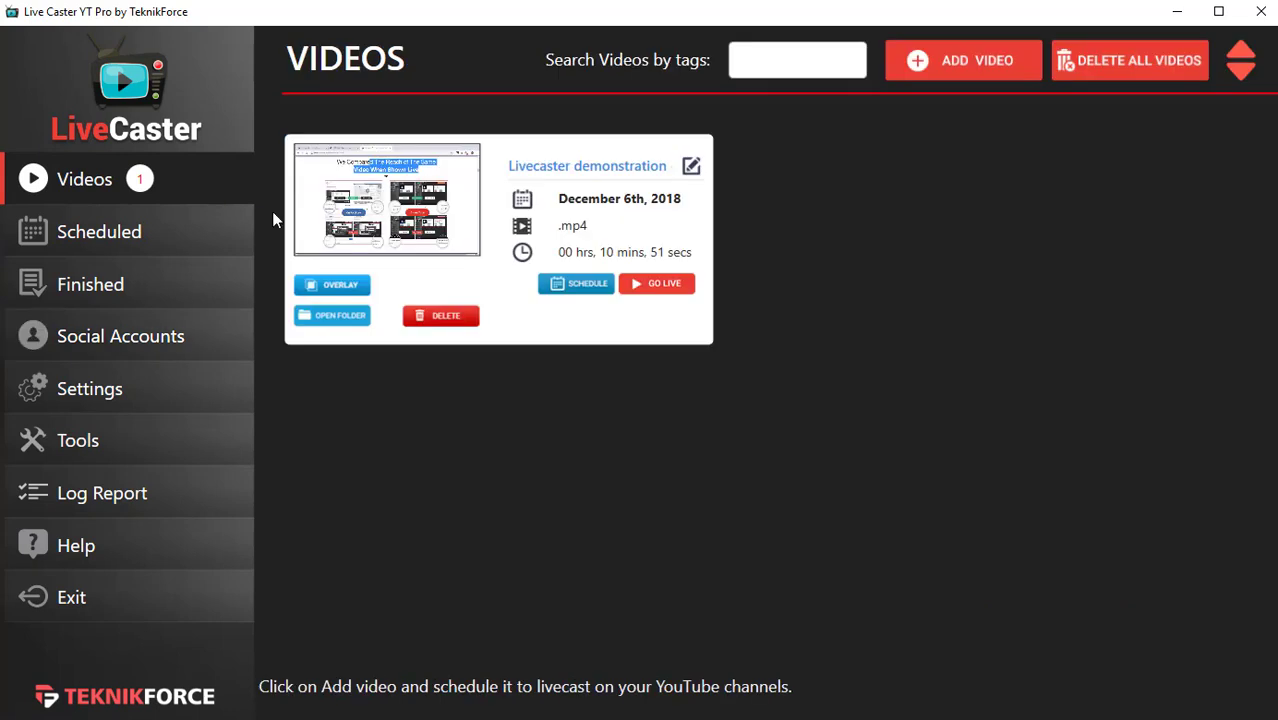
{"action": "left_click", "coordinate": [653, 285]}
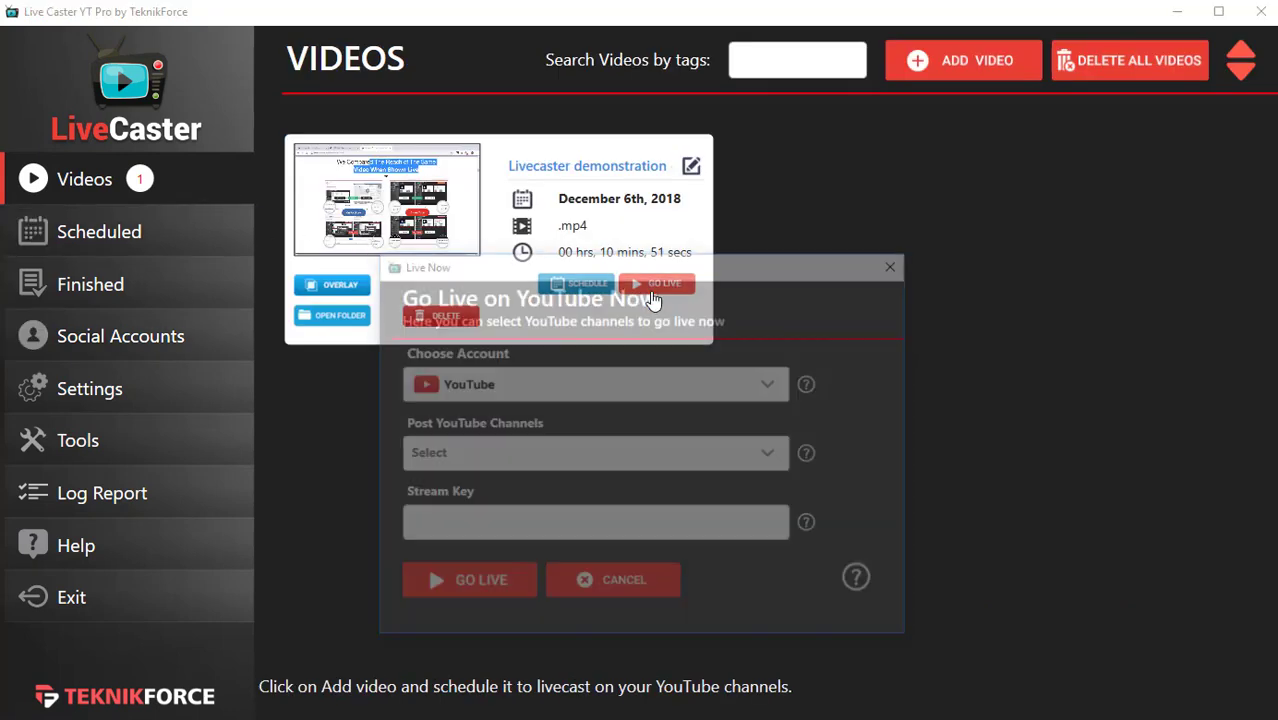
{"action": "left_click", "coordinate": [579, 392]}
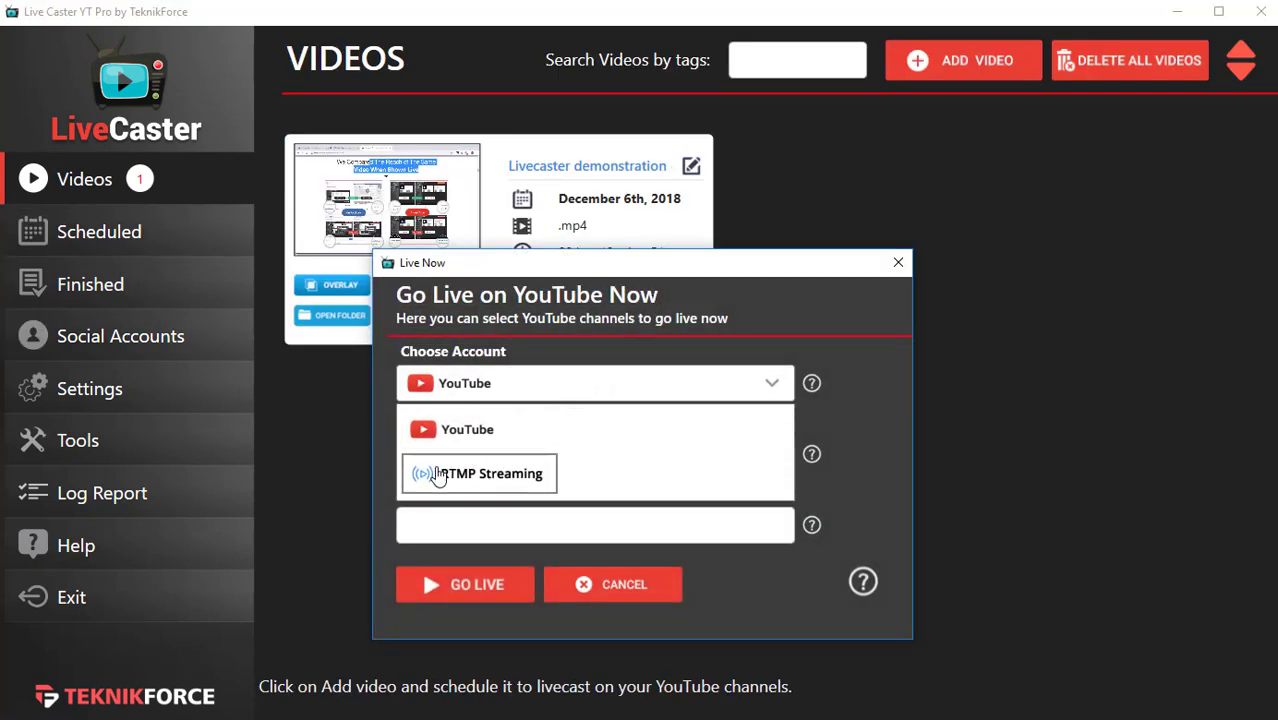
{"action": "left_click", "coordinate": [445, 472]}
{"action": "left_click", "coordinate": [440, 455]}
{"action": "left_click", "coordinate": [447, 532]}
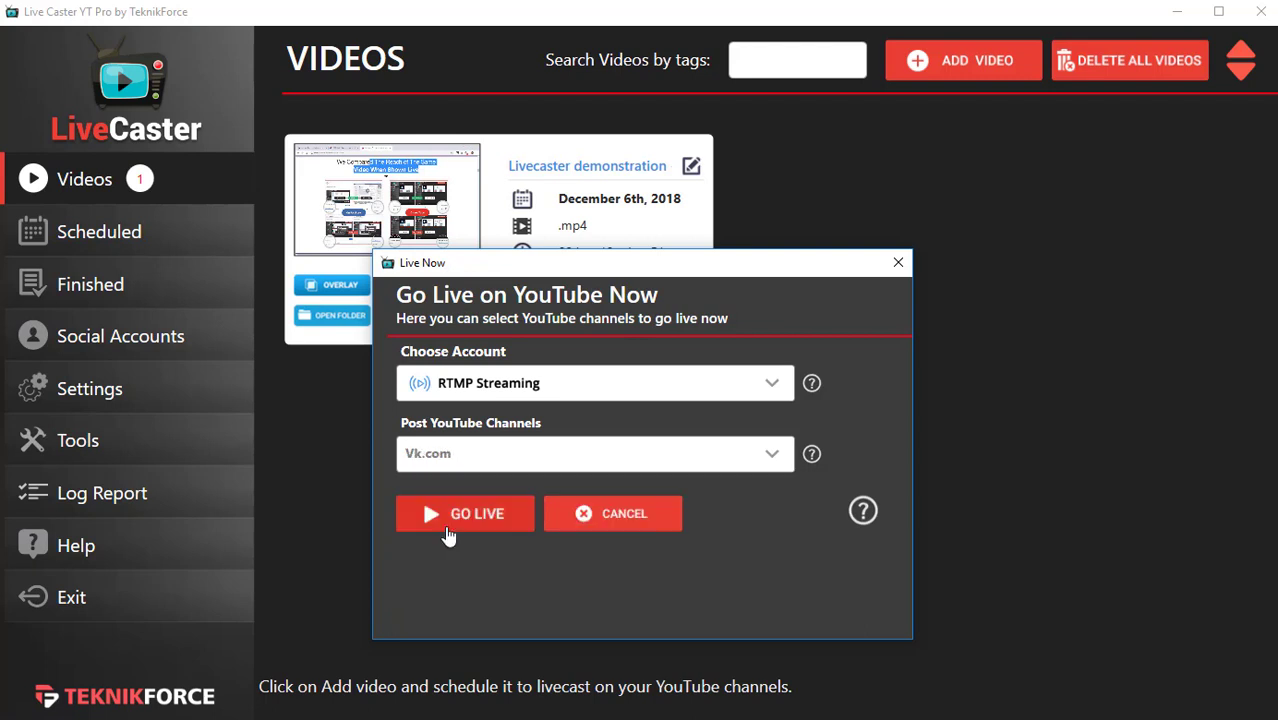
{"action": "left_click", "coordinate": [448, 518]}
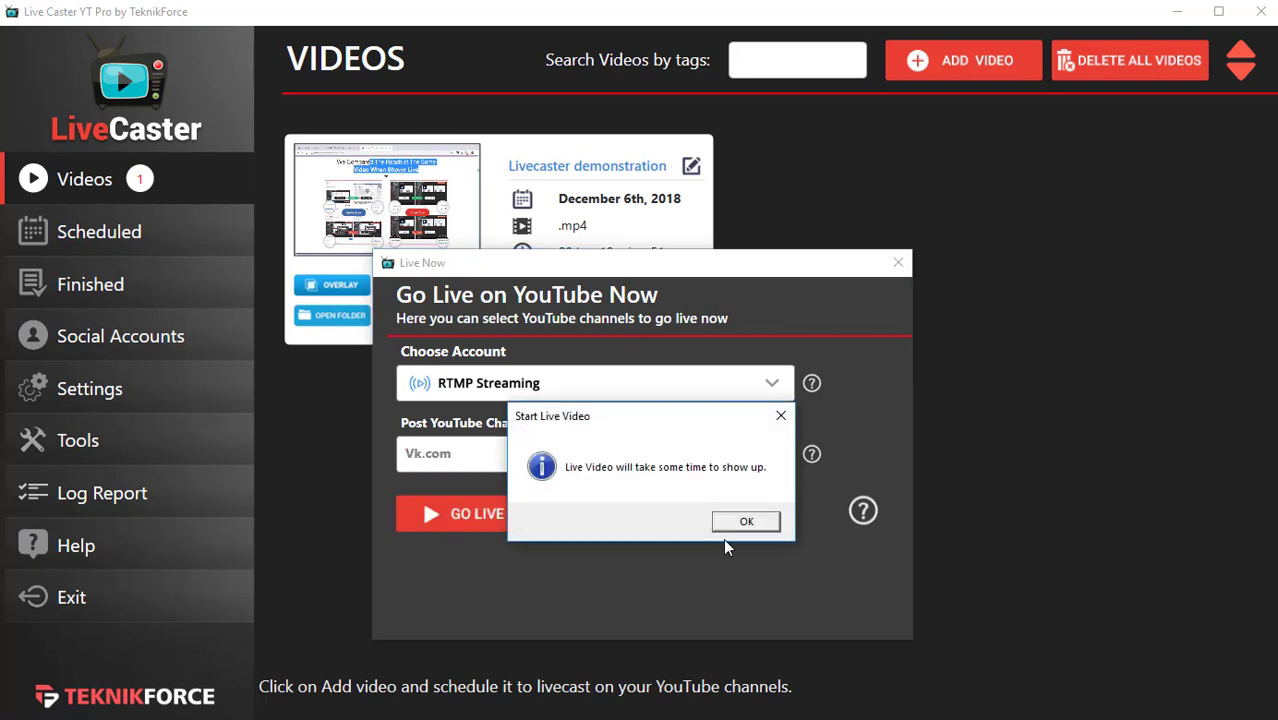
{"action": "left_click", "coordinate": [745, 521]}
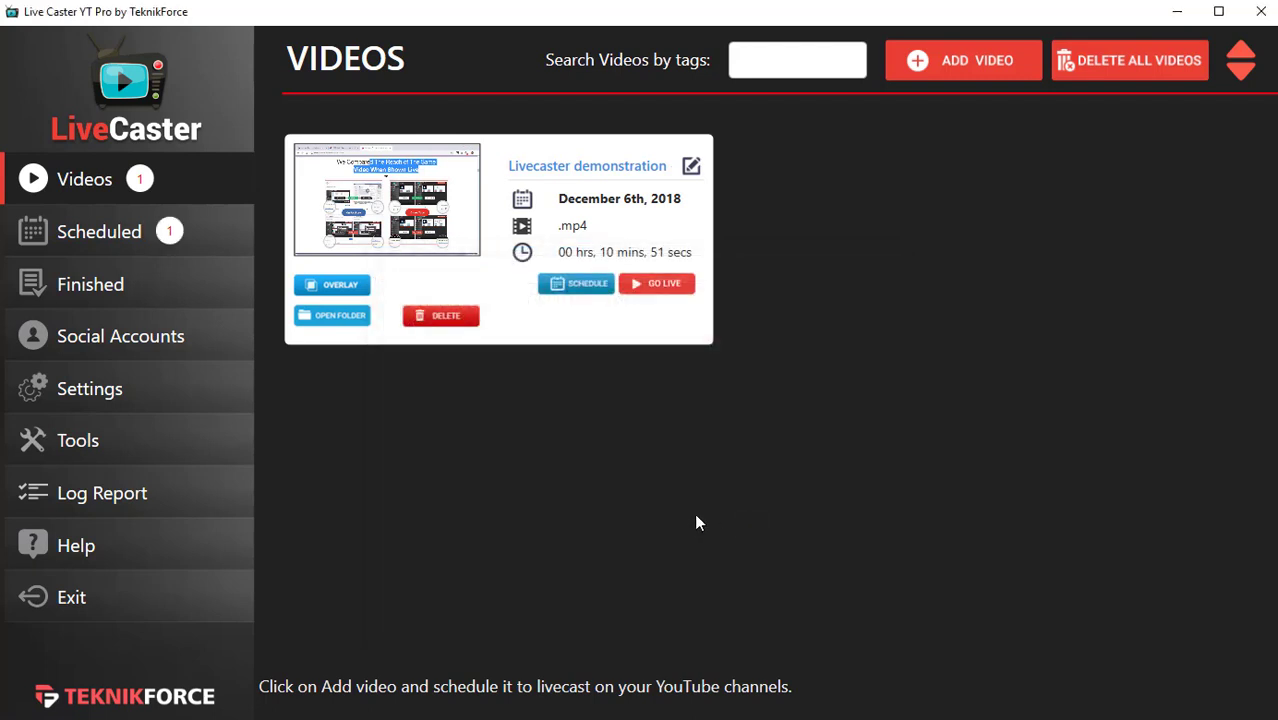
Step: Check the broadcast's status among the scheduled videos, view and pause the live stream on VK, and return to LiveCaster
{"action": "left_click", "coordinate": [175, 248]}
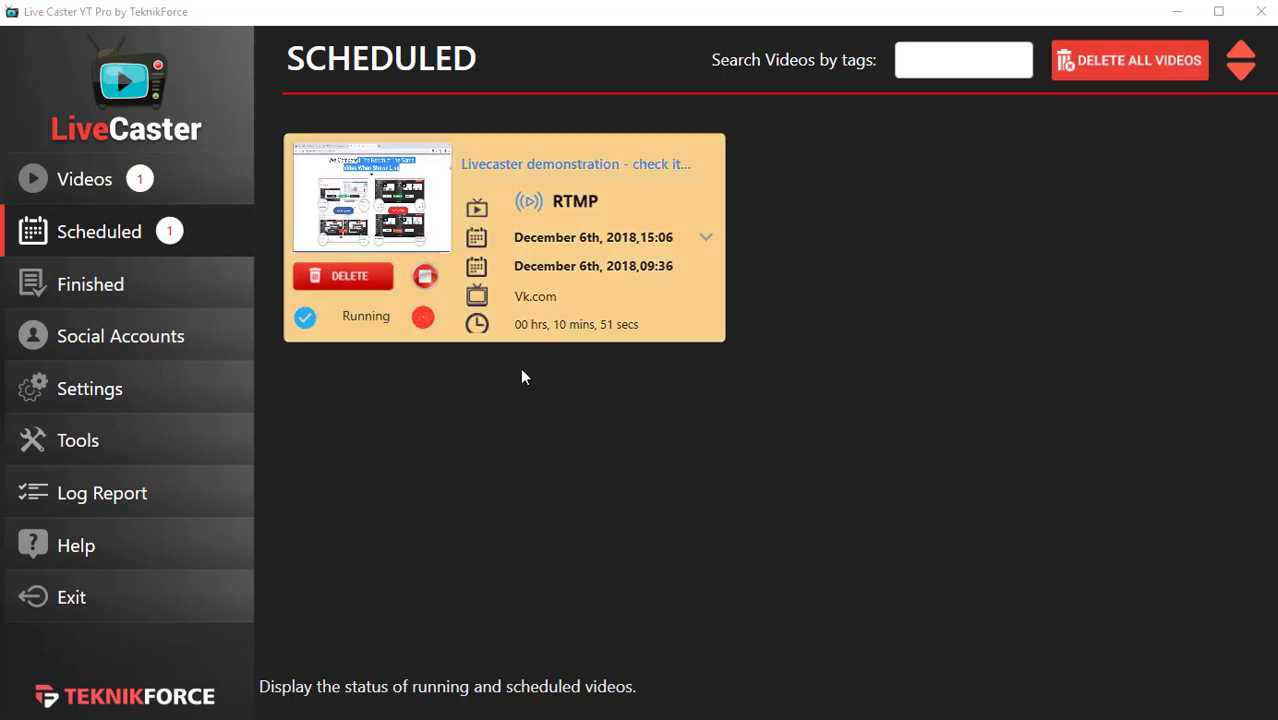
{"action": "mouse_move", "coordinate": [421, 331]}
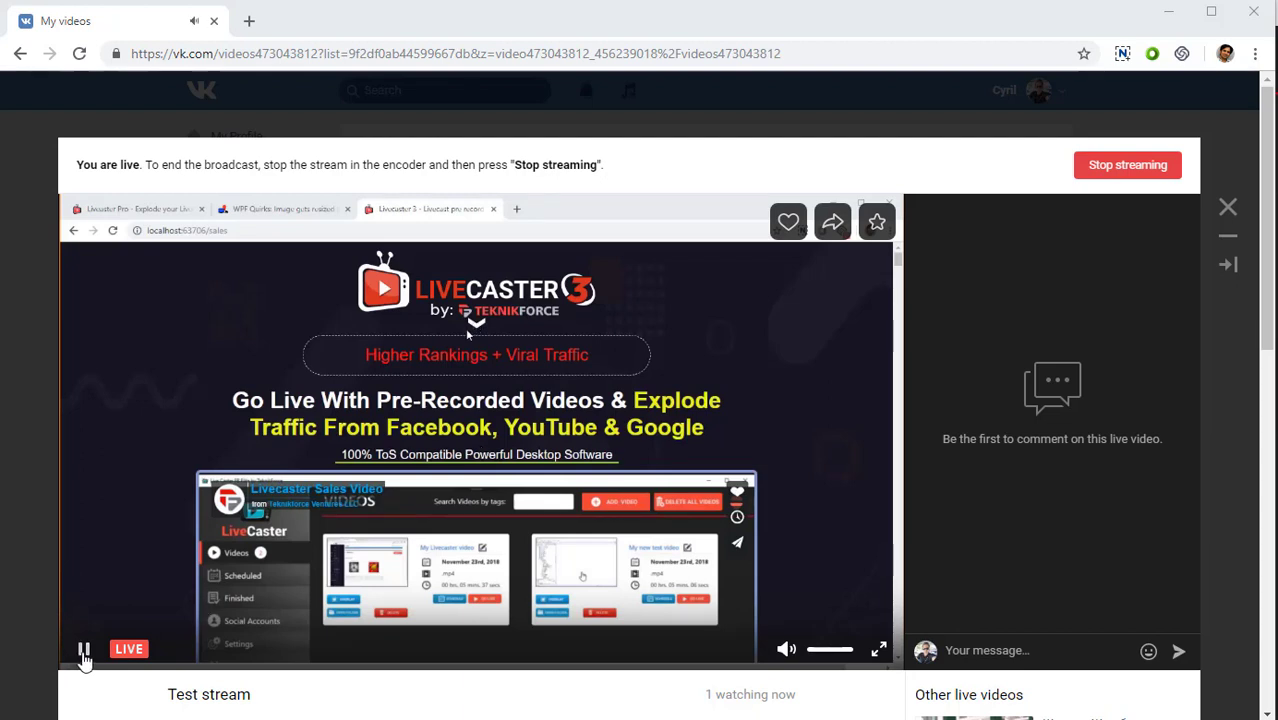
{"action": "left_click", "coordinate": [84, 651]}
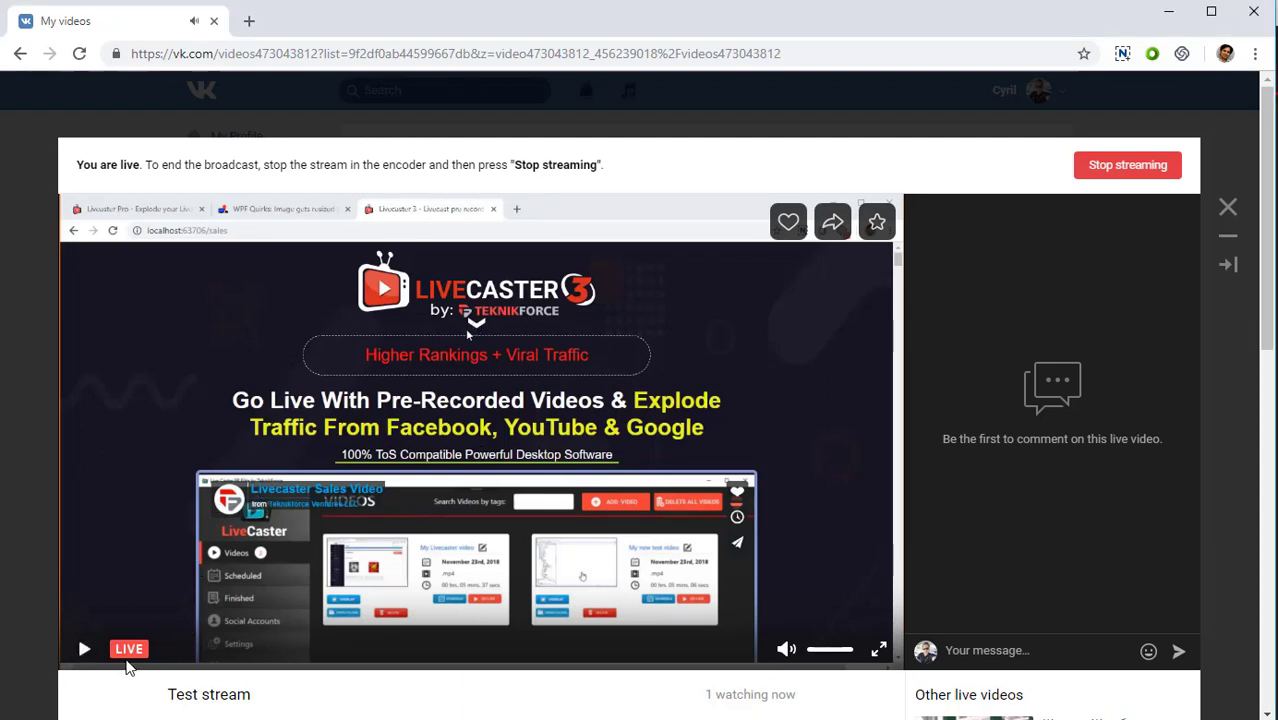
{"action": "left_click", "coordinate": [1167, 14]}
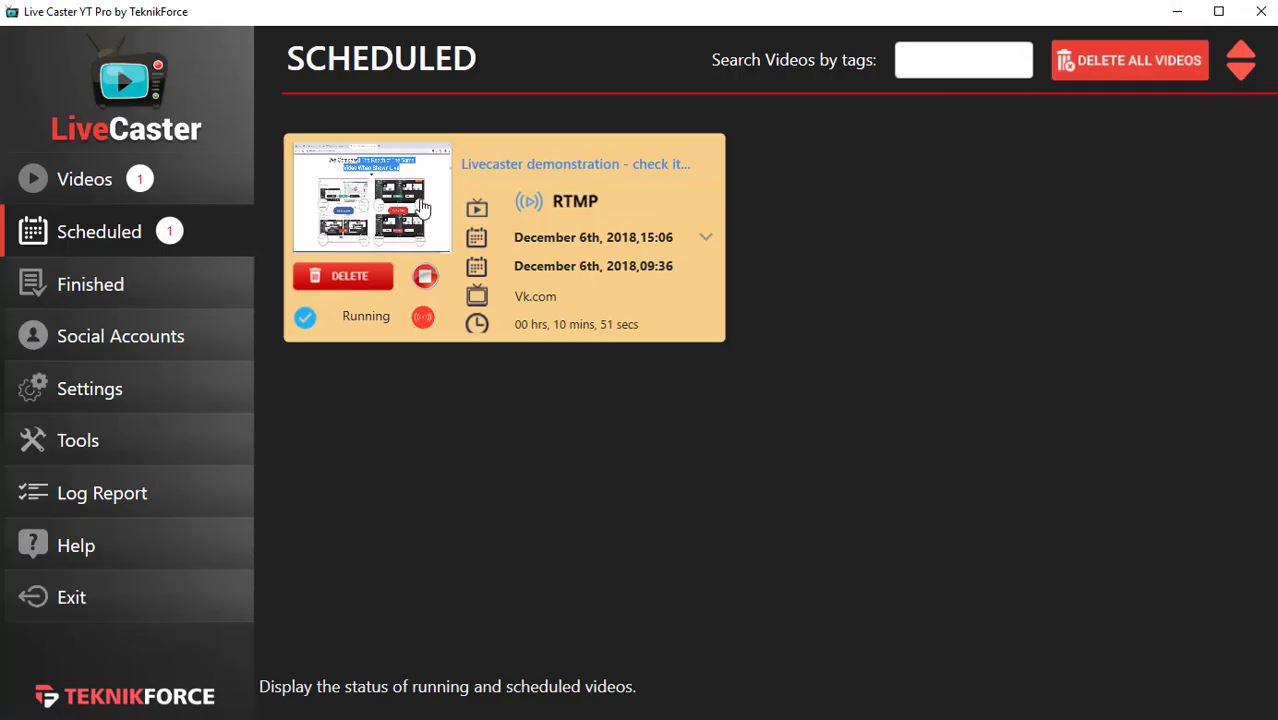